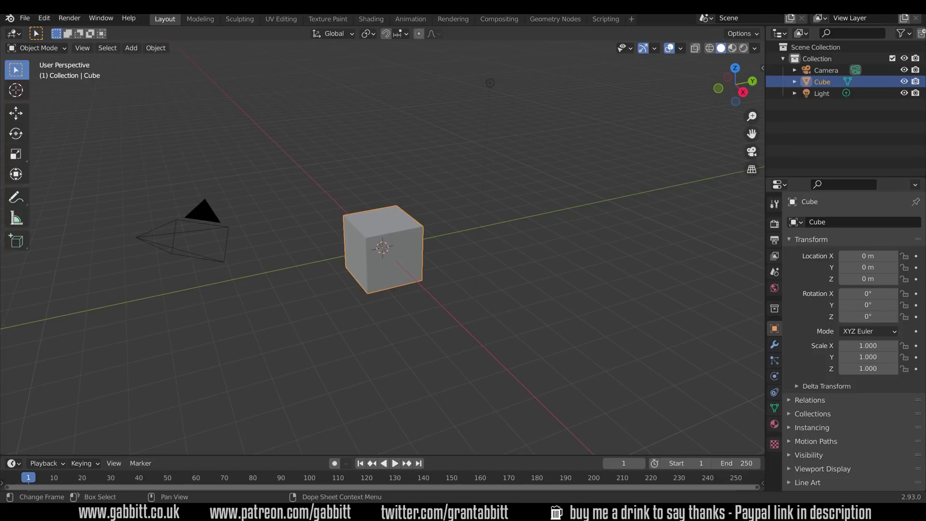
- Enable Ambient Occlusion and Screen Space Reflections in the Eevee render settings
left_click(644, 307)
middle_click_drag(644, 307, 528, 348)
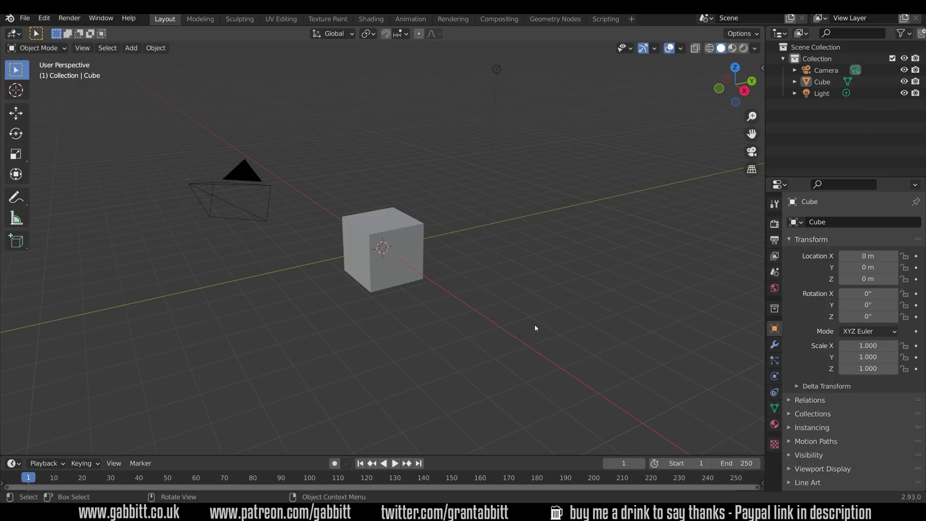
left_click(774, 225)
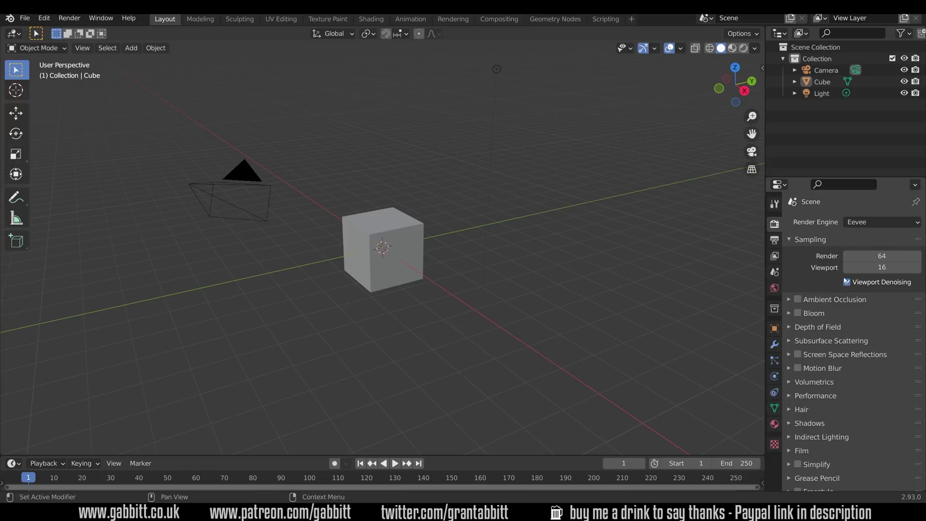
left_click(799, 300)
left_click(803, 355)
scroll(859, 367, "down", 1)
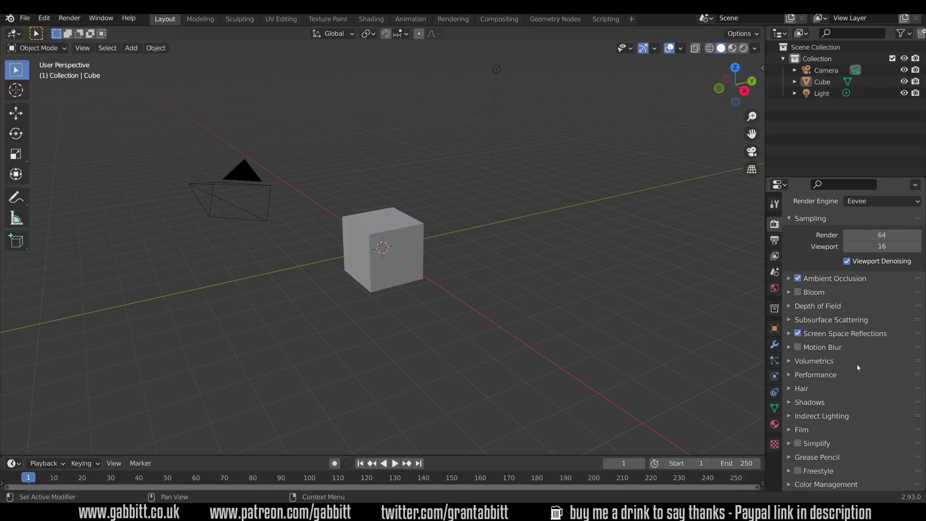
- Make the render film transparent and preview the scene with rendered viewport shading
left_click(794, 430)
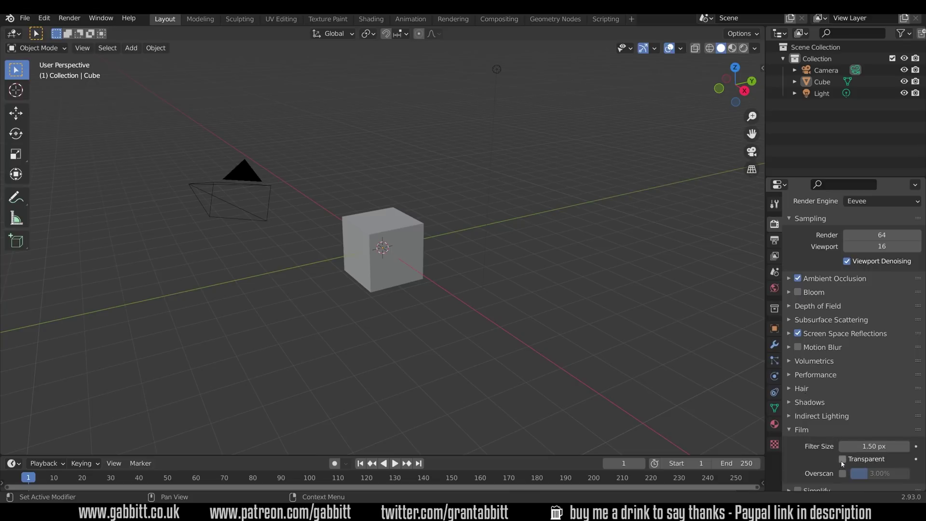
left_click(744, 48)
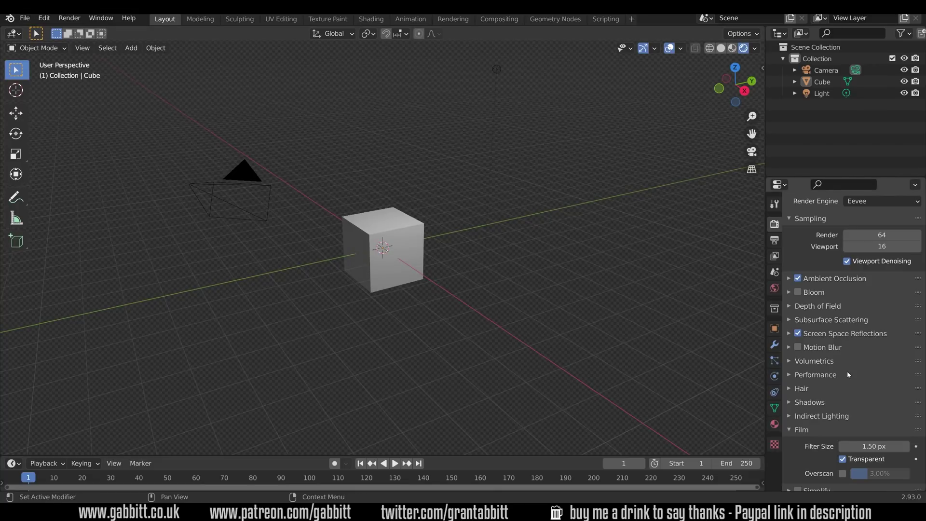
- Save the current render settings as the default startup file
left_click(25, 18)
mouse_move(53, 236)
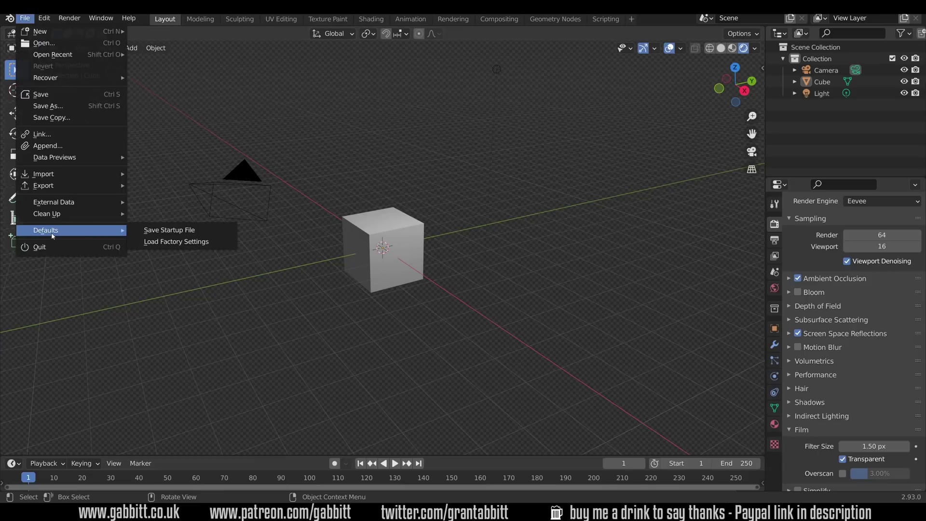
left_click(153, 234)
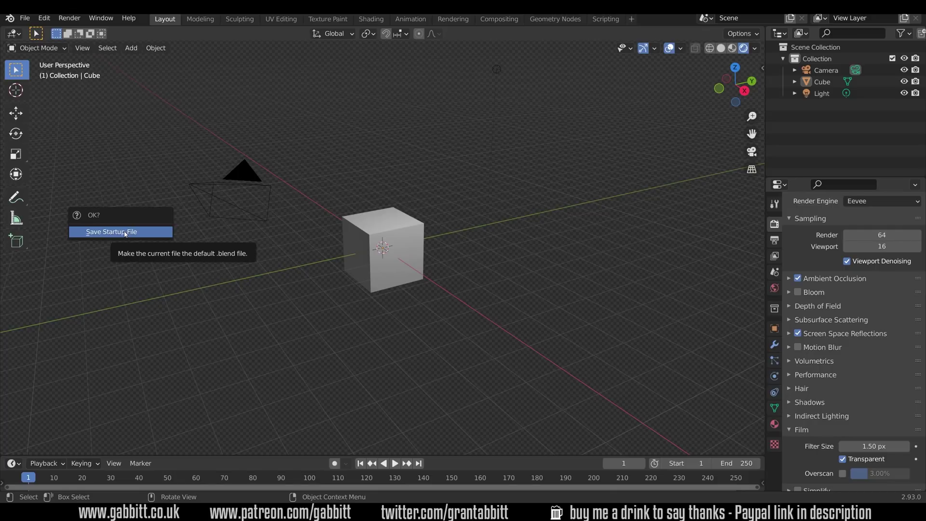
left_click(125, 234)
- Quit without saving the untitled file, relaunch the program and dismiss the splash screen
key("ctrl+q")
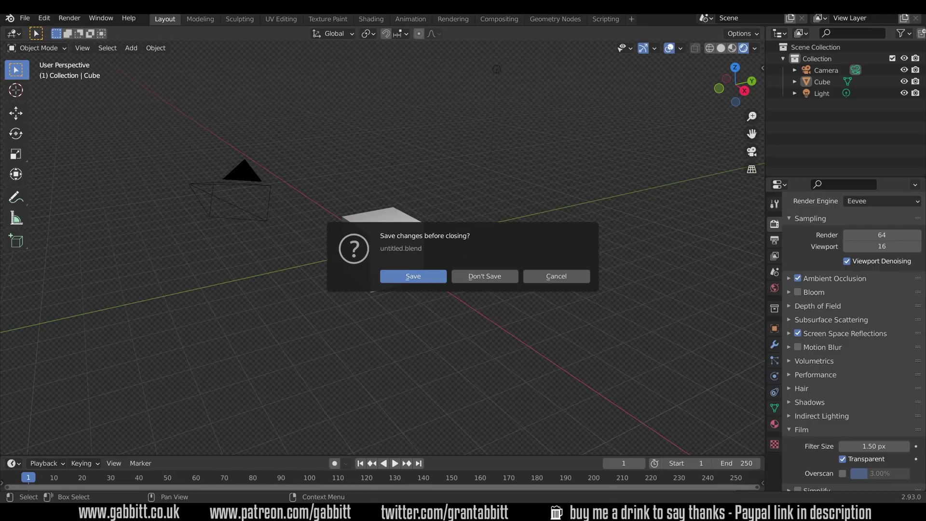
left_click(492, 277)
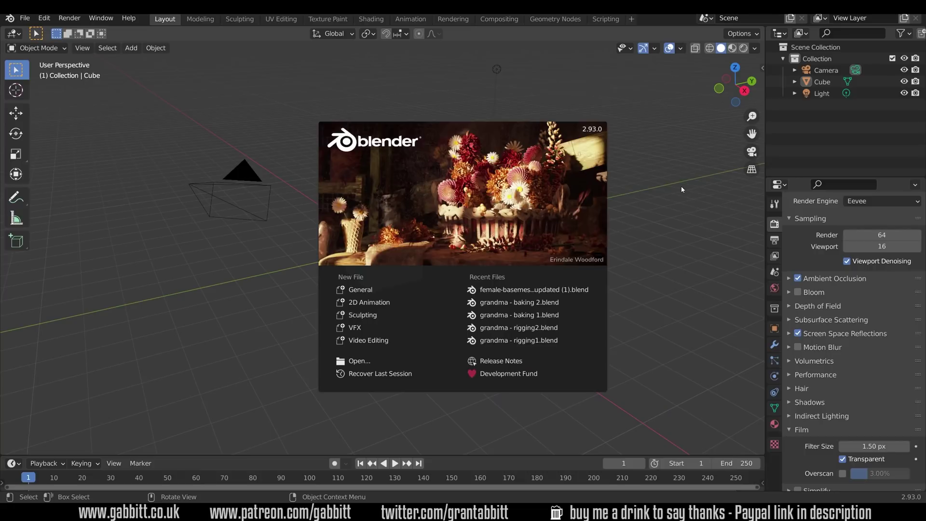
left_click(682, 188)
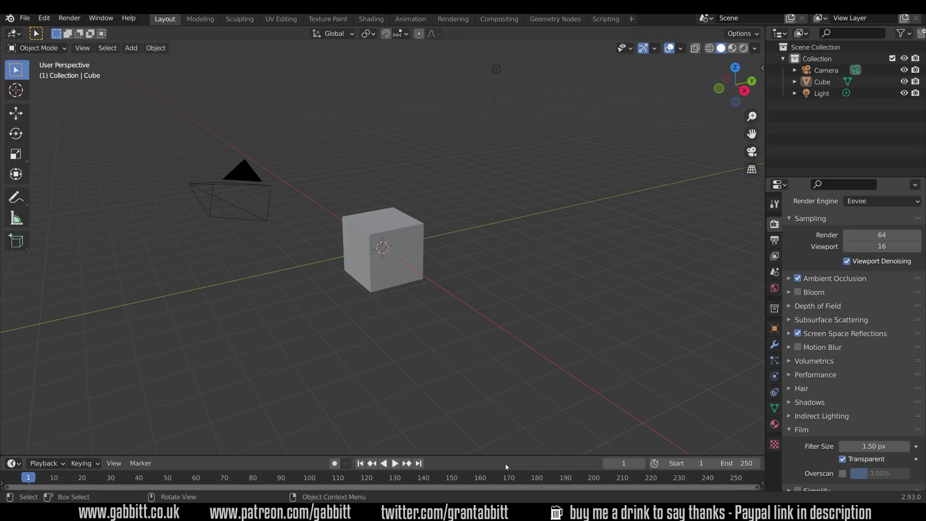
- Duplicate the Layout workspace and rename the copy Layout.full
right_click(175, 21)
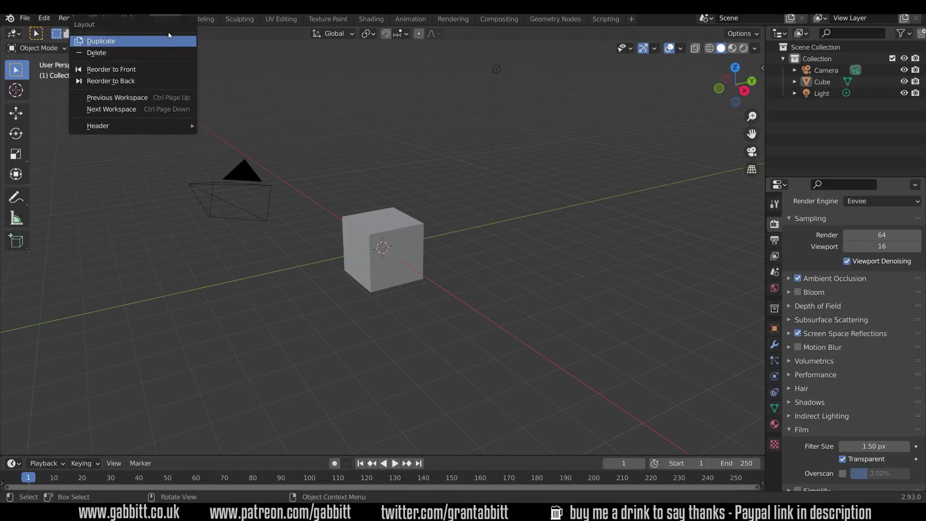
left_click(166, 40)
double_click(208, 18)
left_click(219, 20)
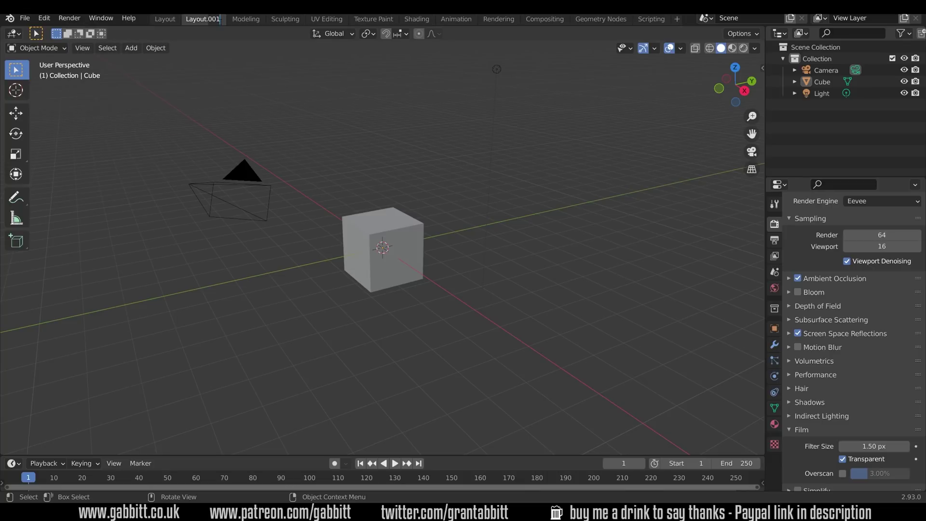
key("BackSpace")
key("BackSpace")
key("BackSpace")
type("full")
key("Return")
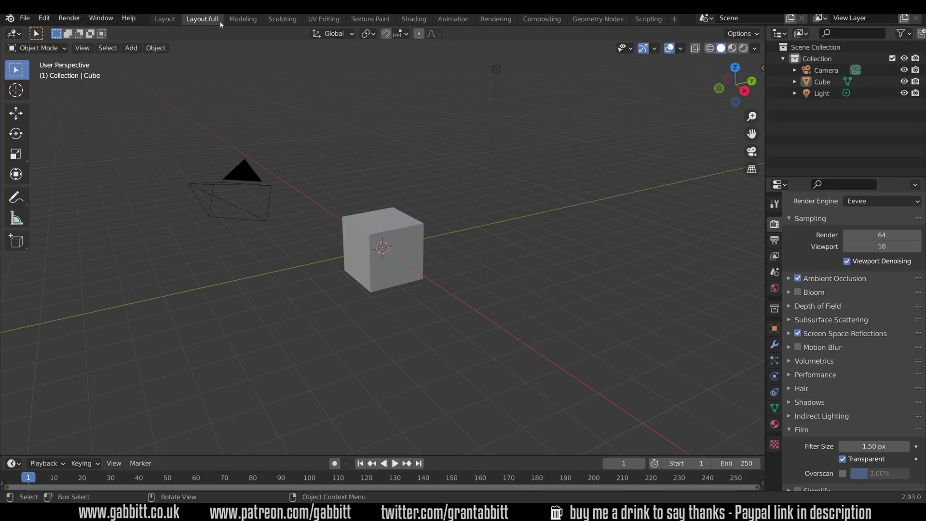
- Join the timeline area into the 3D viewport so the viewport takes over its space
right_click(505, 456)
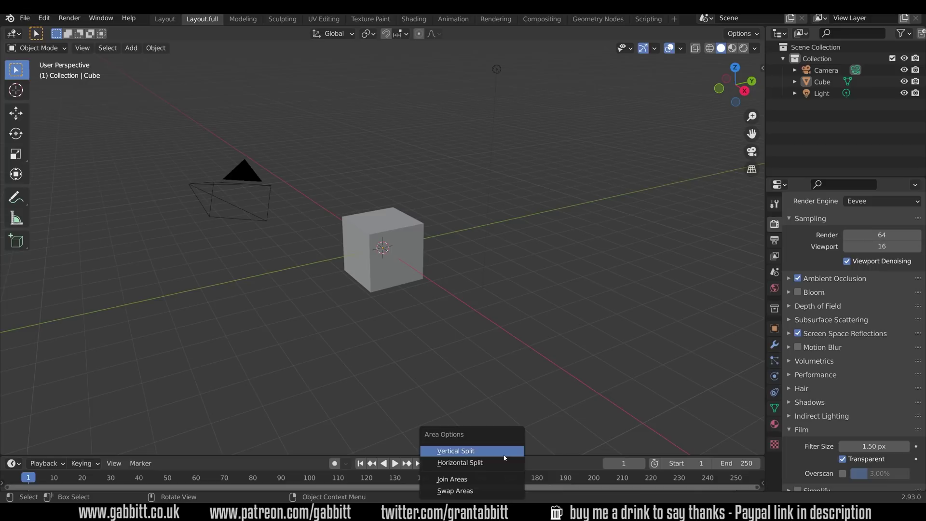
left_click(494, 479)
left_click(505, 473)
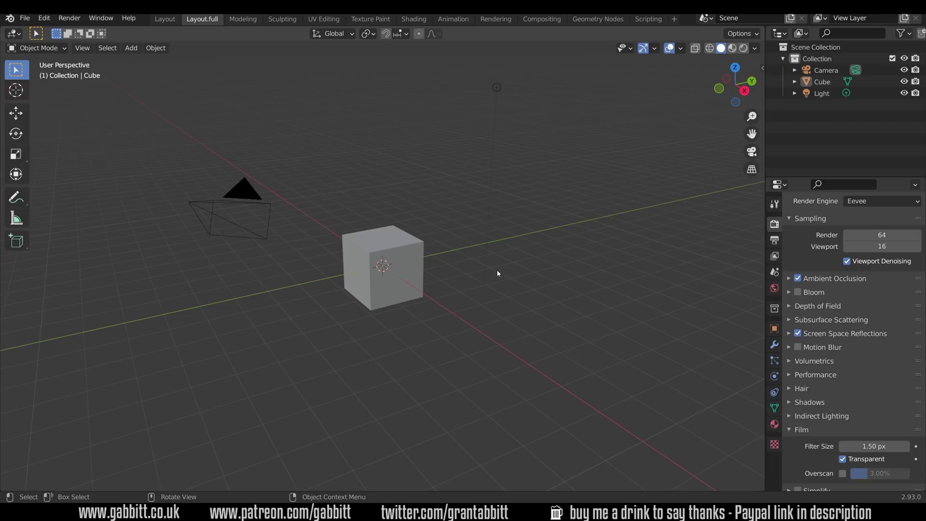
- Delete the Scripting workspace and save the customized workspaces as the startup file
right_click(649, 19)
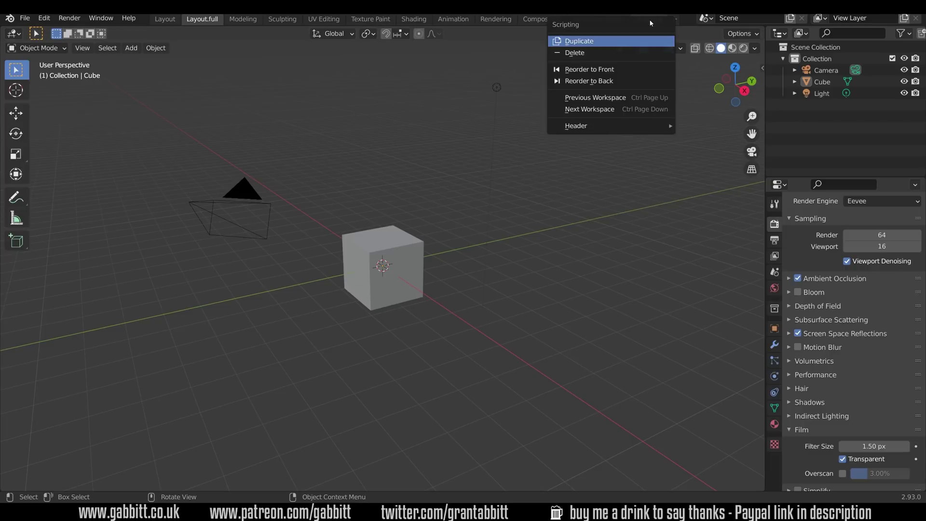
left_click(607, 52)
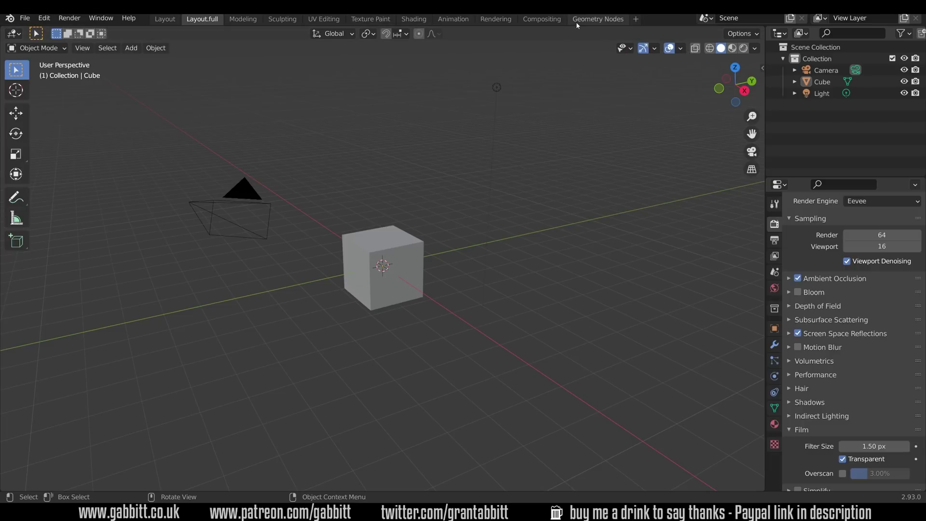
left_click(25, 18)
mouse_move(58, 230)
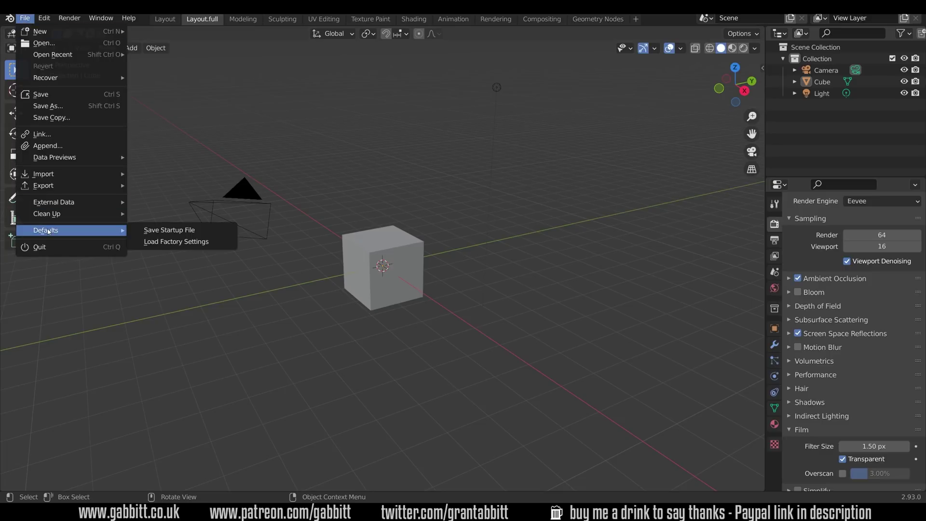
left_click(201, 233)
left_click(186, 230)
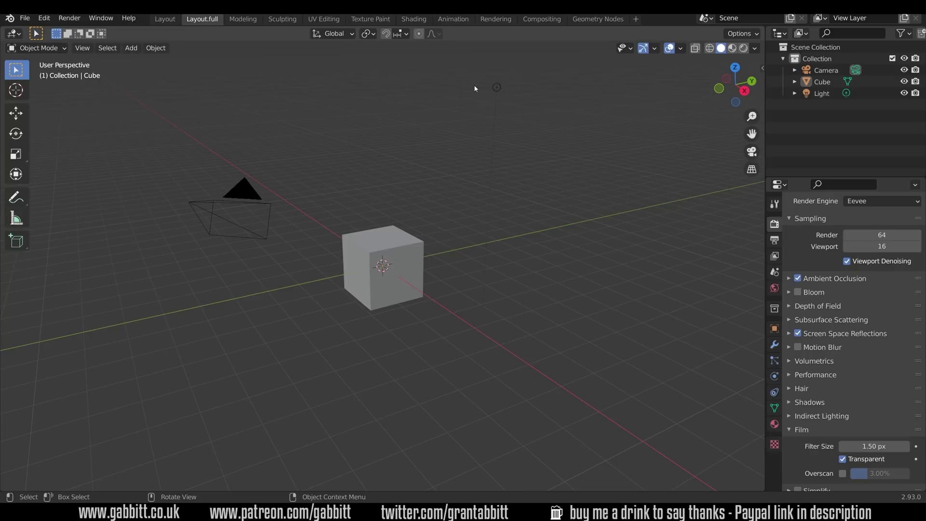
- Show the World node tree in the shader editor of the Shading workspace
left_click(414, 18)
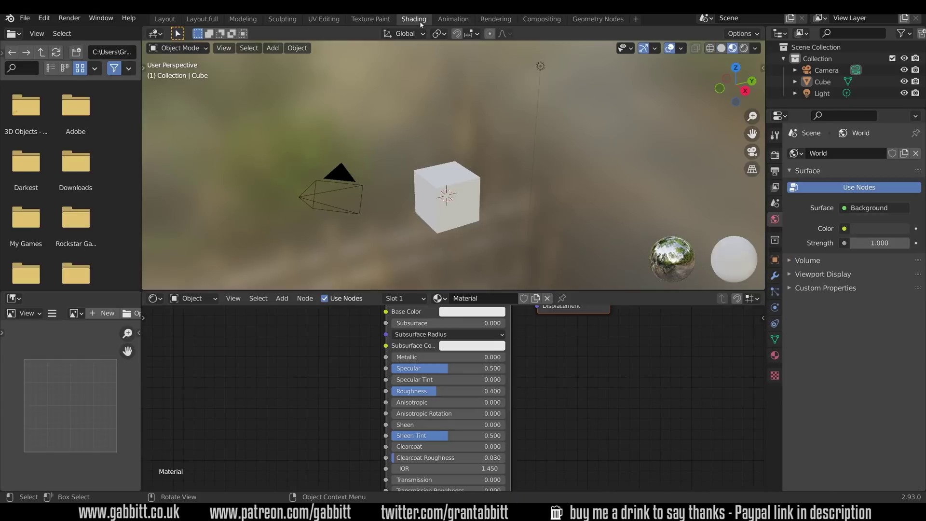
left_click(192, 298)
left_click(193, 324)
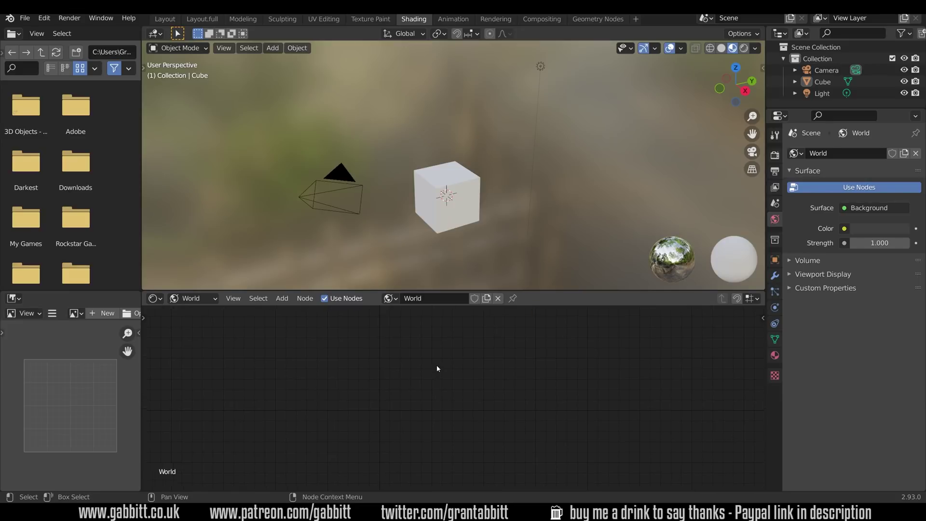
scroll(438, 368, "down", 6)
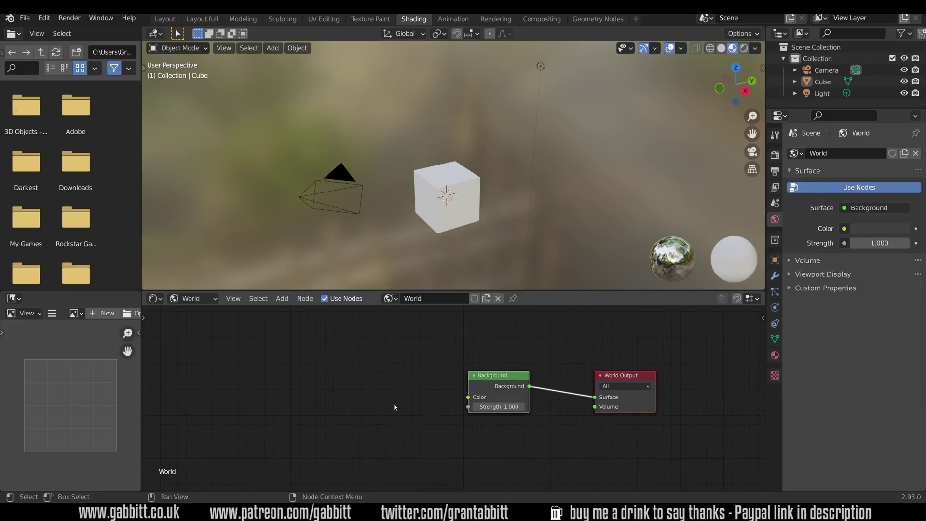
- Add an Environment Texture node in front of the Background node in the World node tree
key("shift+a")
mouse_move(381, 421)
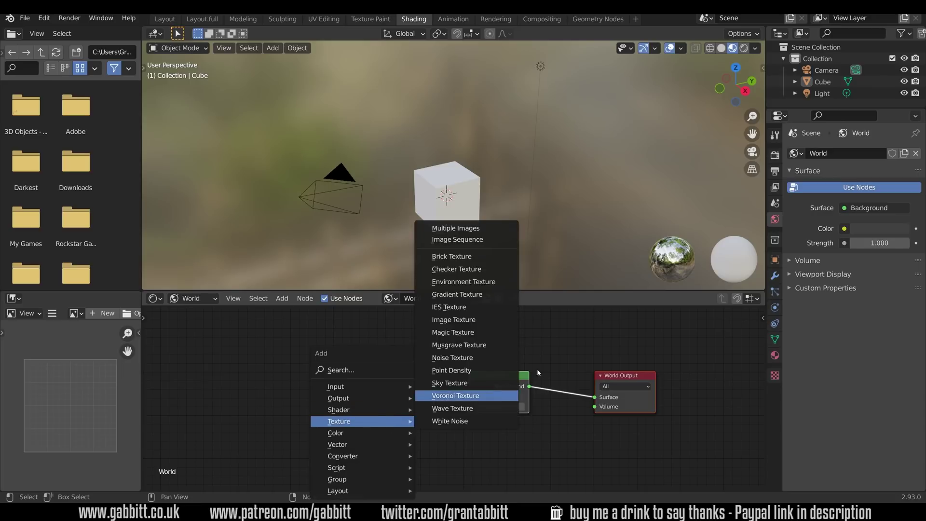
left_click(489, 287)
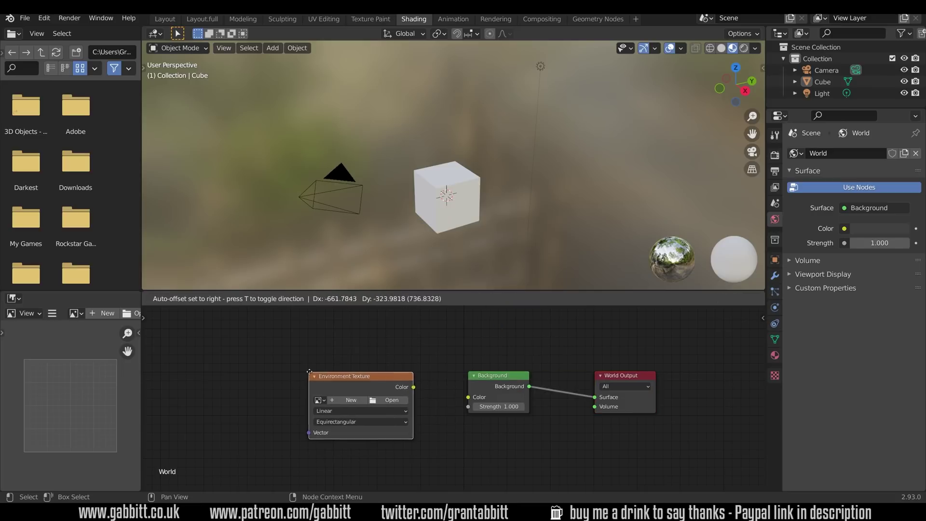
left_click(393, 403)
- Load herkulessaulen_2k.hdr from the hdri folder into the Environment Texture node and connect its Color output to the Background node's Color
left_click(393, 400)
left_click(176, 283)
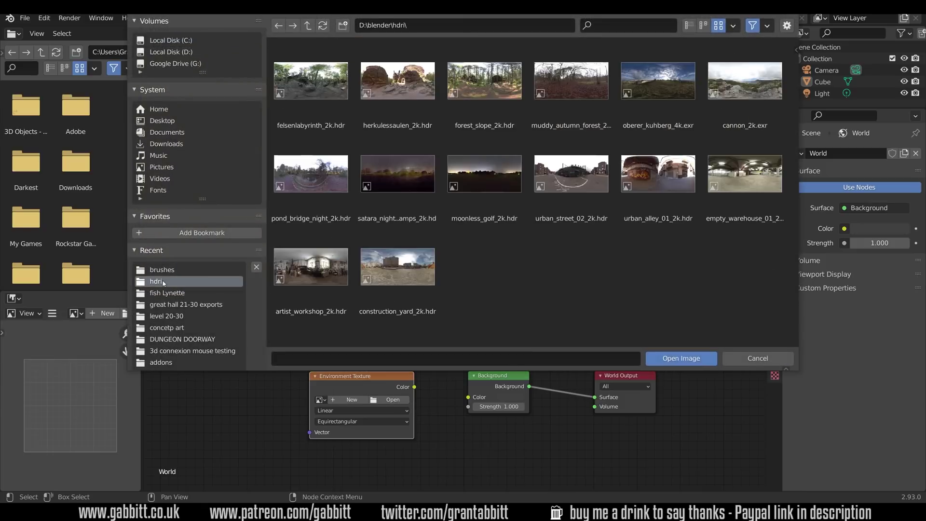
left_click(398, 85)
left_click(682, 359)
left_click_drag(414, 387, 468, 397)
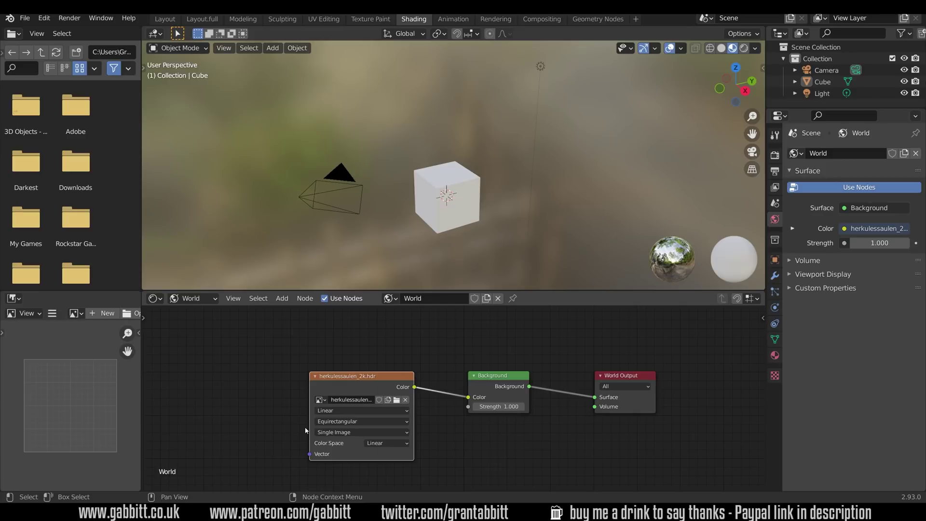
- Return to the Layout.full workspace and delete the default cube
left_click(202, 19)
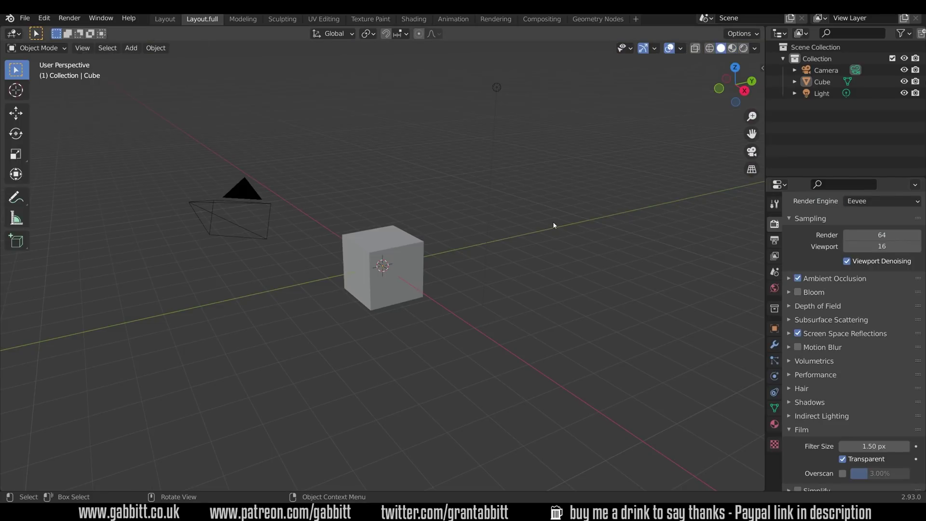
left_click(403, 253)
key("Delete")
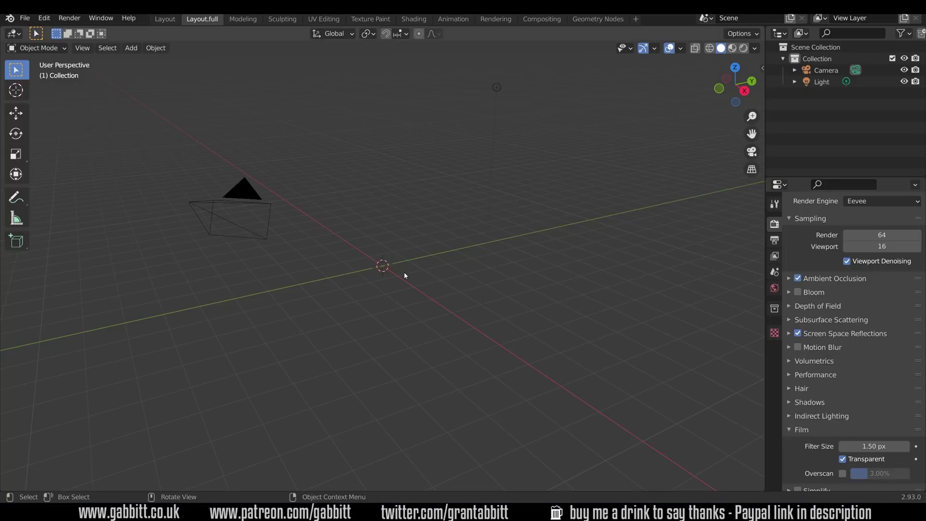
- Append the A-pose object from the female base mesh .blend file in the Downloads folder
left_click(24, 18)
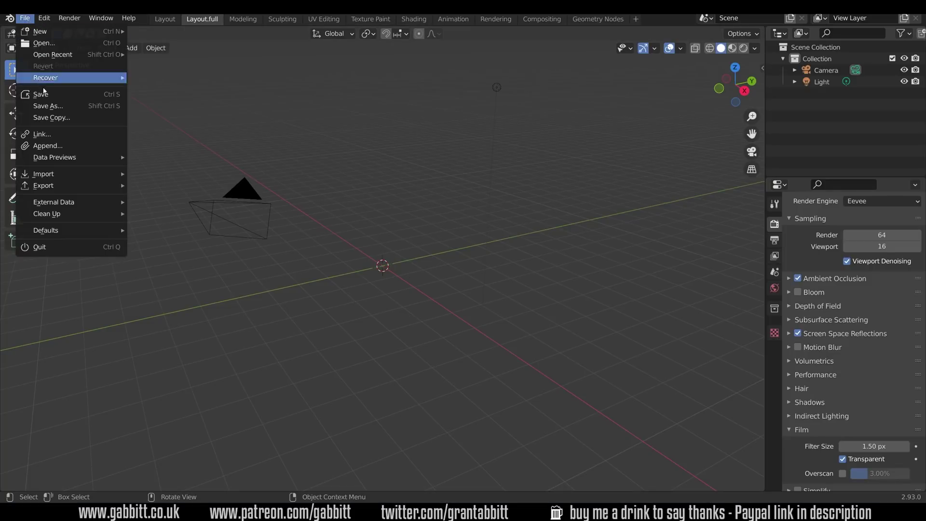
left_click(53, 143)
left_click(167, 144)
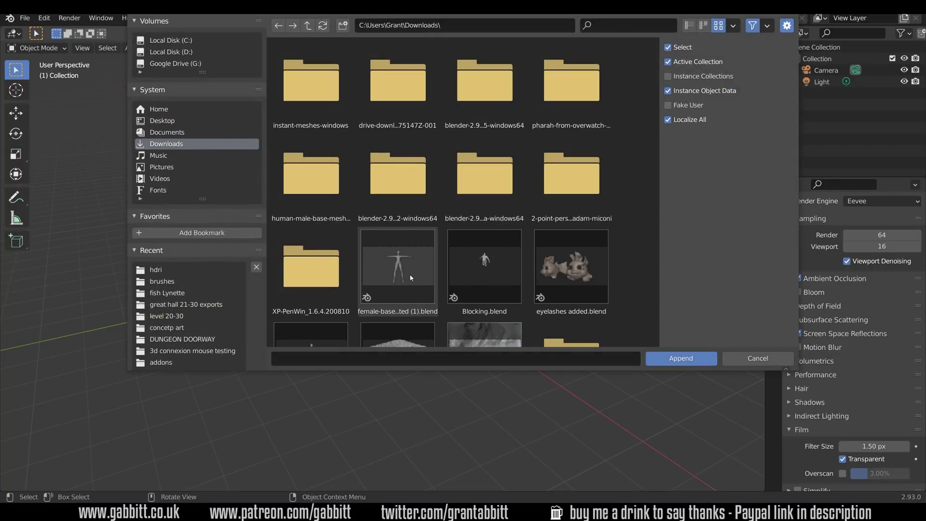
left_click(412, 278)
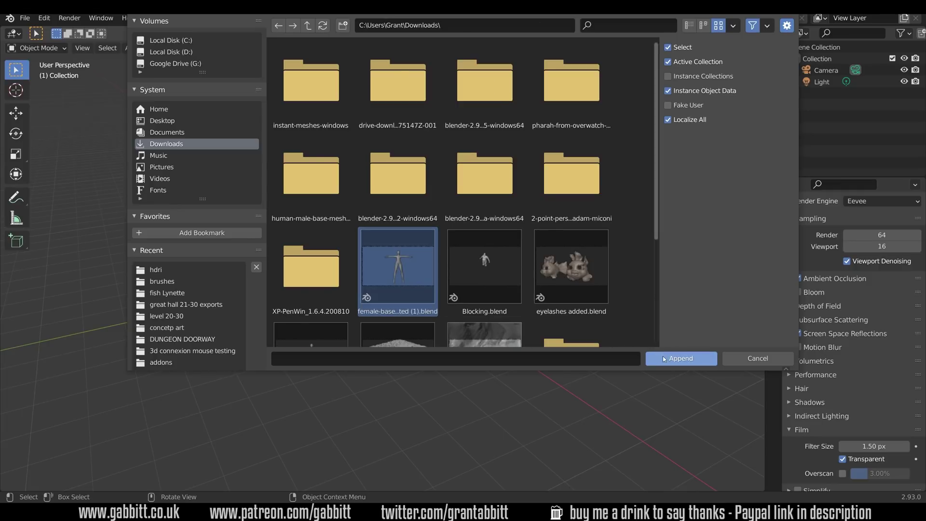
double_click(412, 278)
double_click(305, 274)
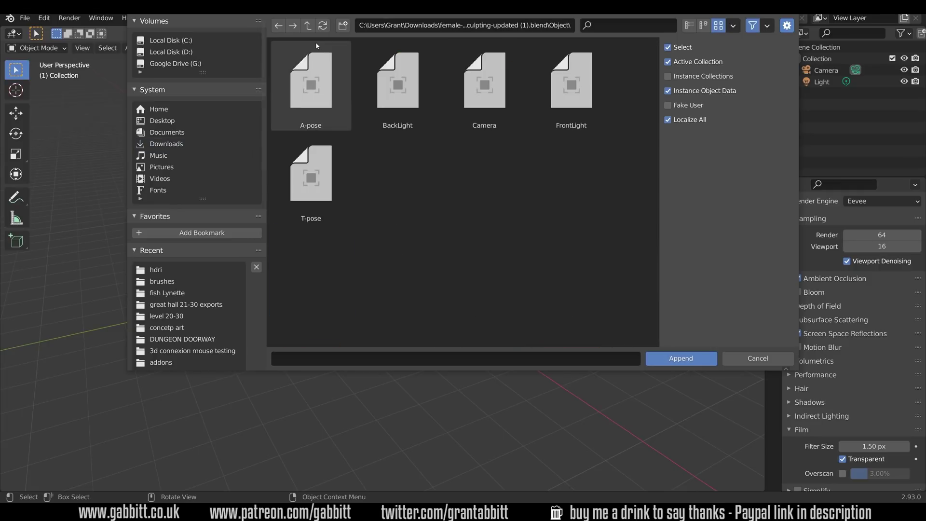
left_click(325, 95)
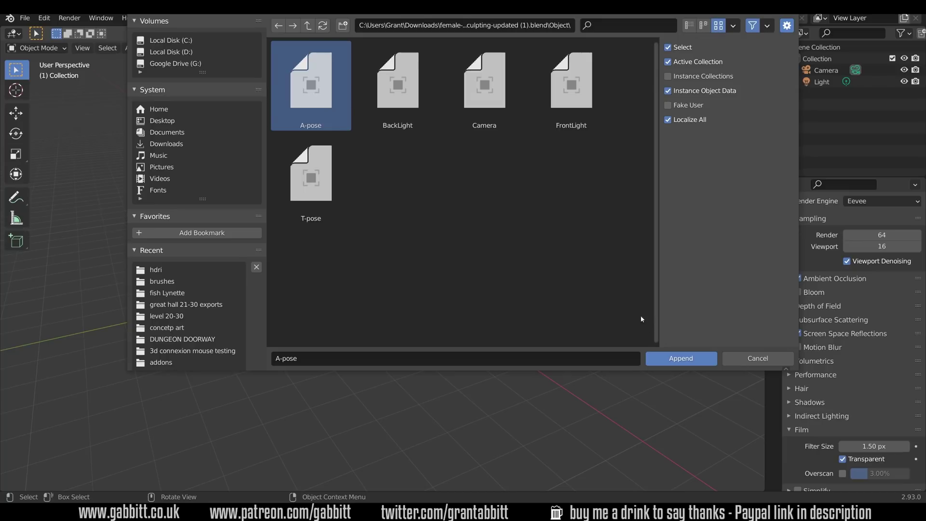
left_click(666, 358)
scroll(502, 323, "down", 5)
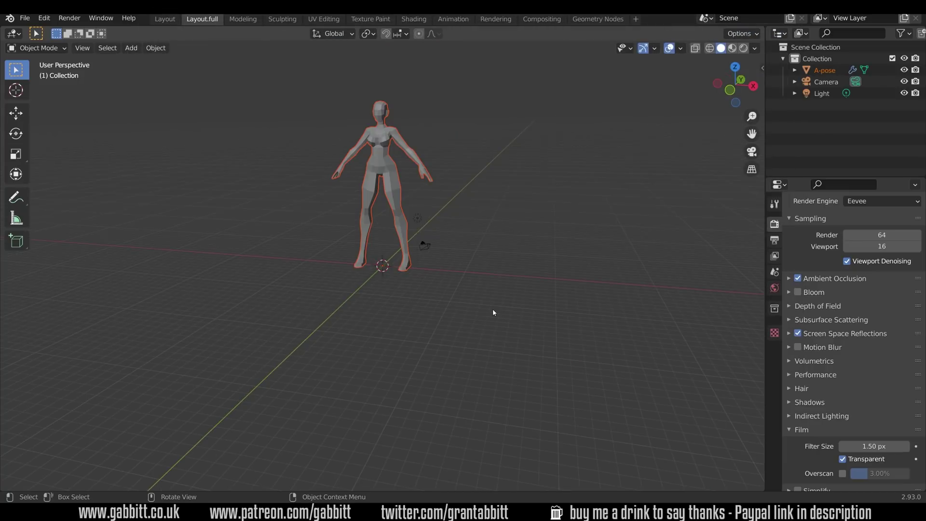
- Scale the A-pose figure uniformly down to a height of about 1.65 m, checking its dimensions, and frame it in the viewport
left_click(403, 179)
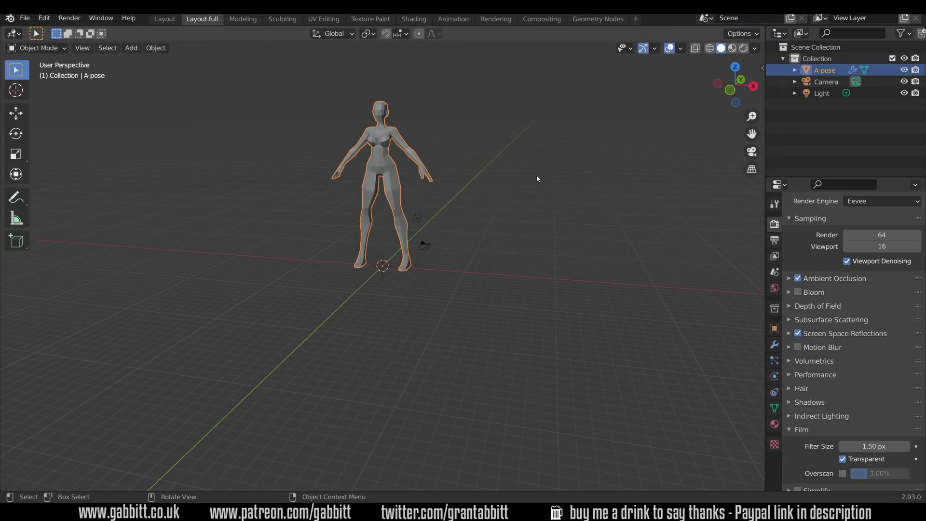
key("n")
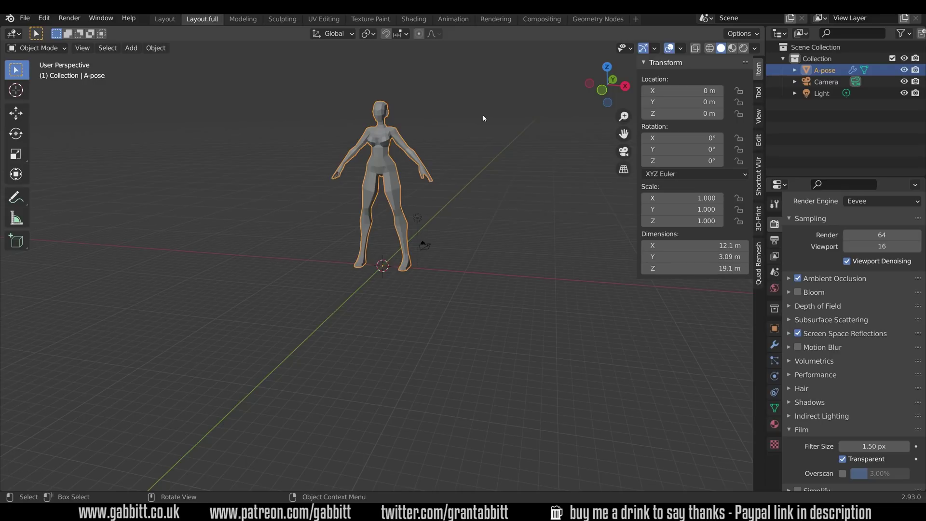
key("s")
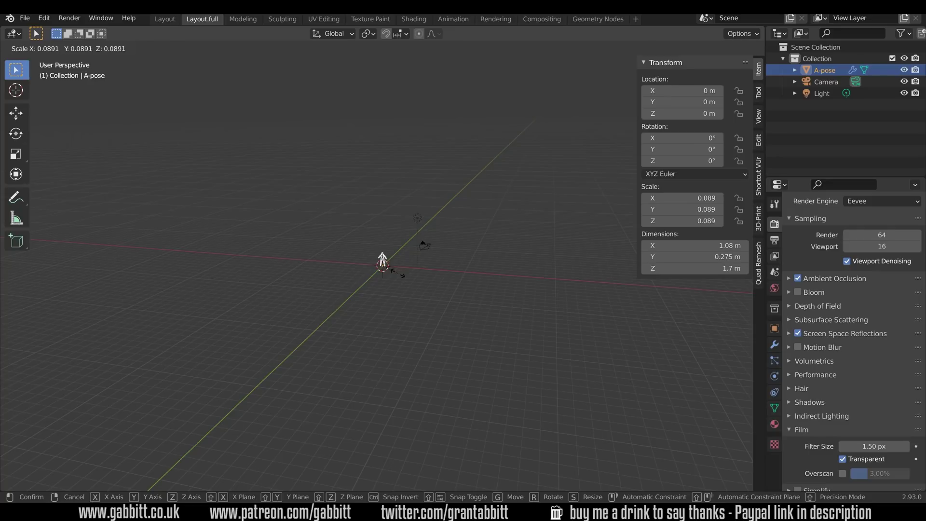
left_click(397, 272)
key("KP_Decimal")
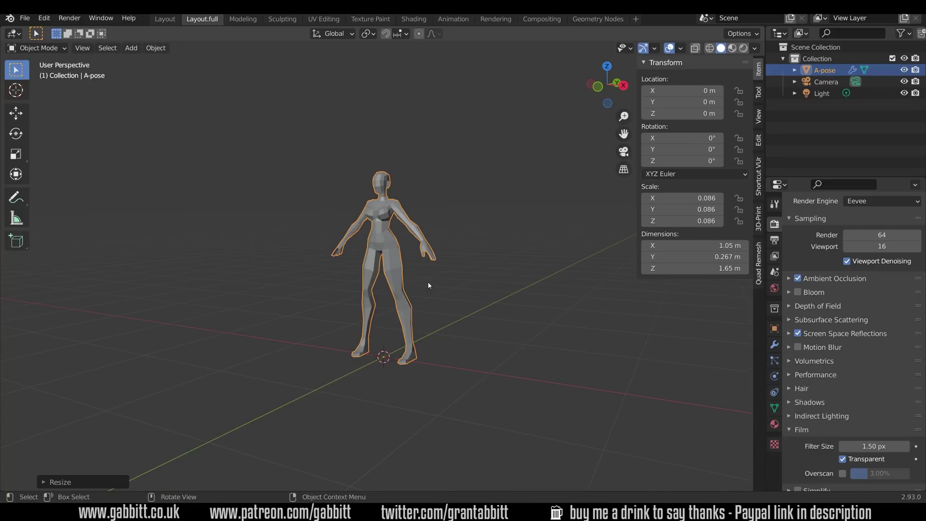
- Save the scene with the scaled A-pose figure as the startup file
left_click(25, 17)
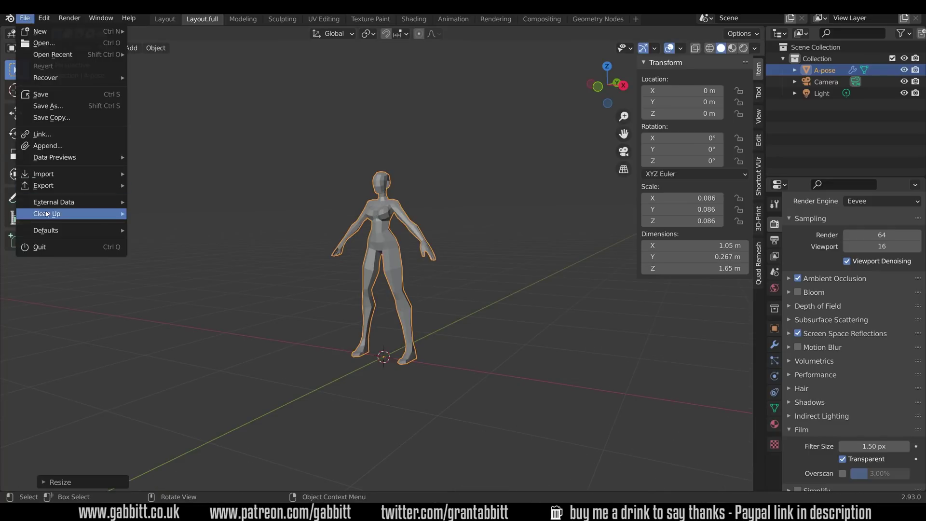